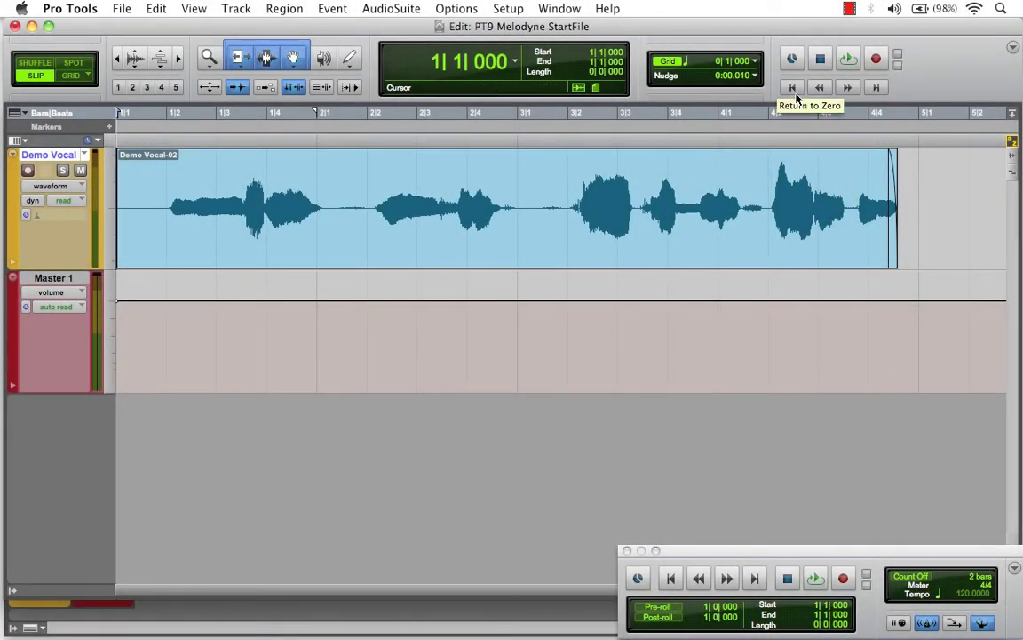
Step: Play and stop the Demo Vocal track to audition it, then switch to the Mix window
{"action": "left_click", "coordinate": [849, 58]}
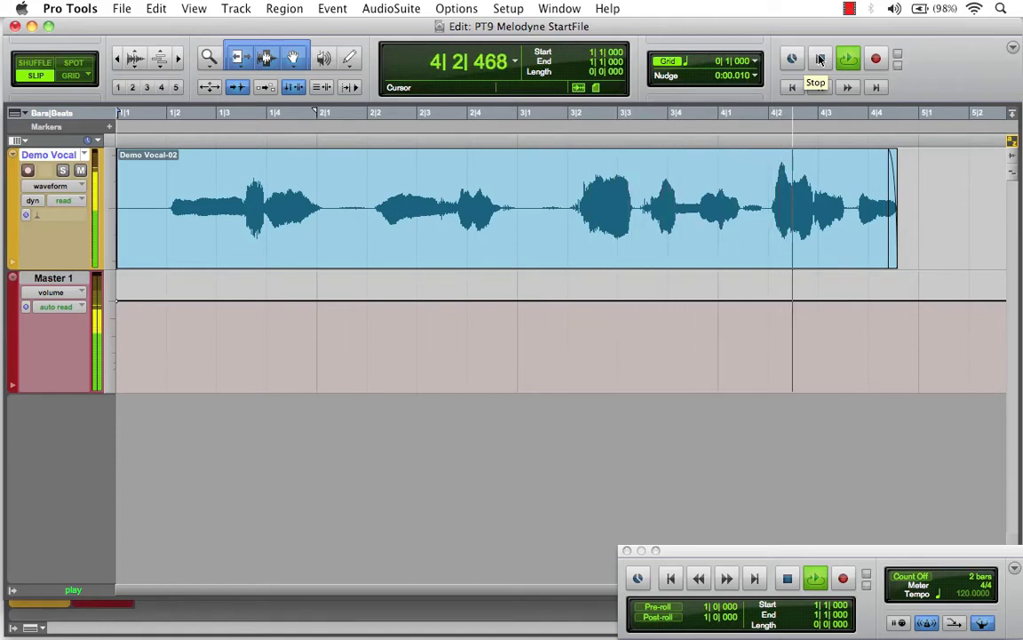
{"action": "left_click", "coordinate": [820, 58]}
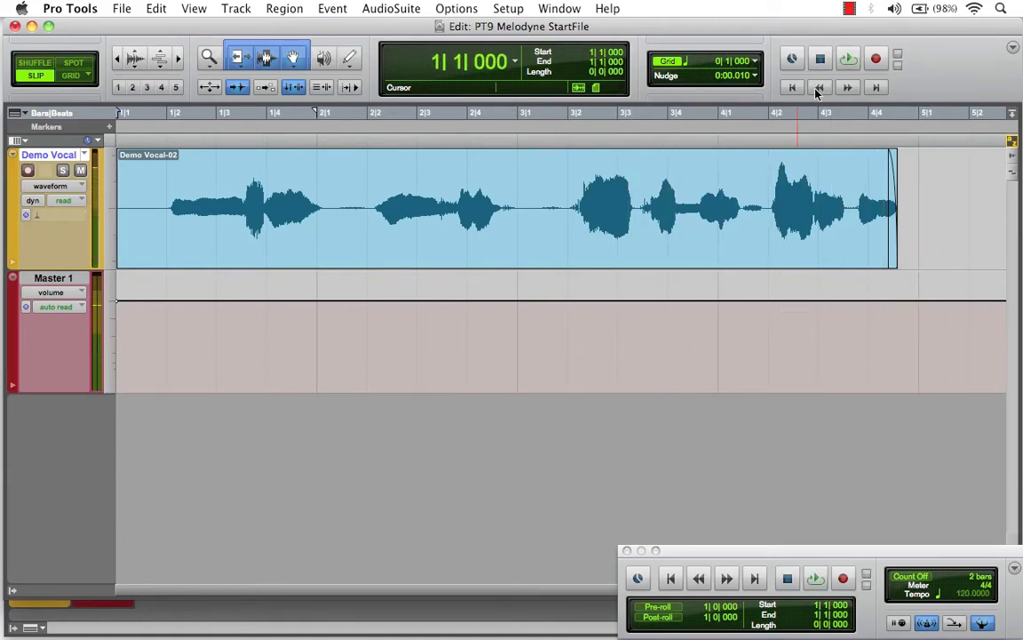
{"action": "key", "text": "super+equal"}
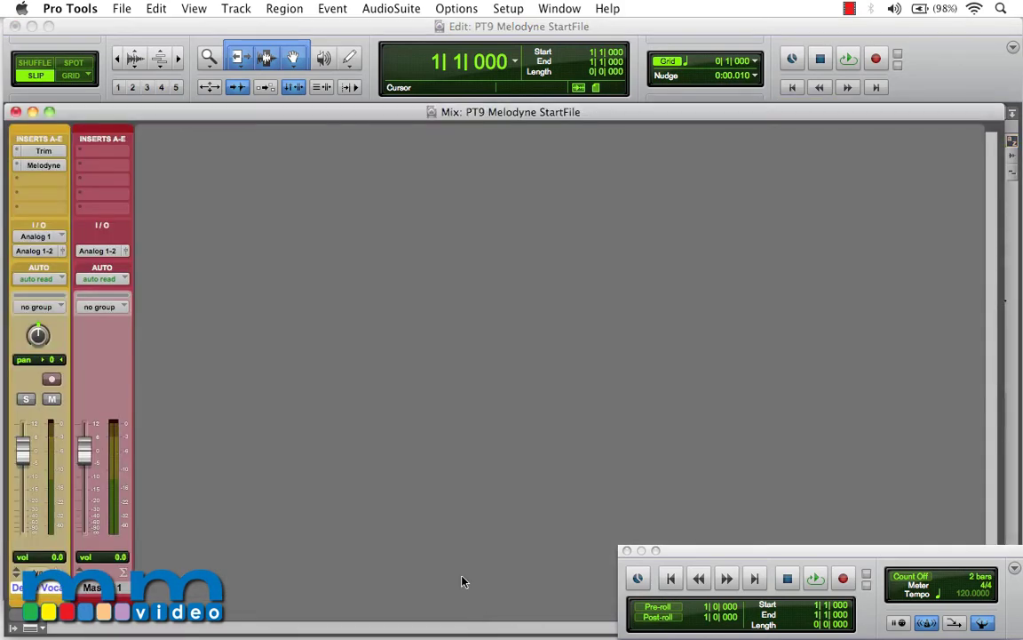
Step: Open Melodyne on Demo Vocal, enable Transfer, and play the track through to capture the vocal
{"action": "left_click", "coordinate": [55, 165]}
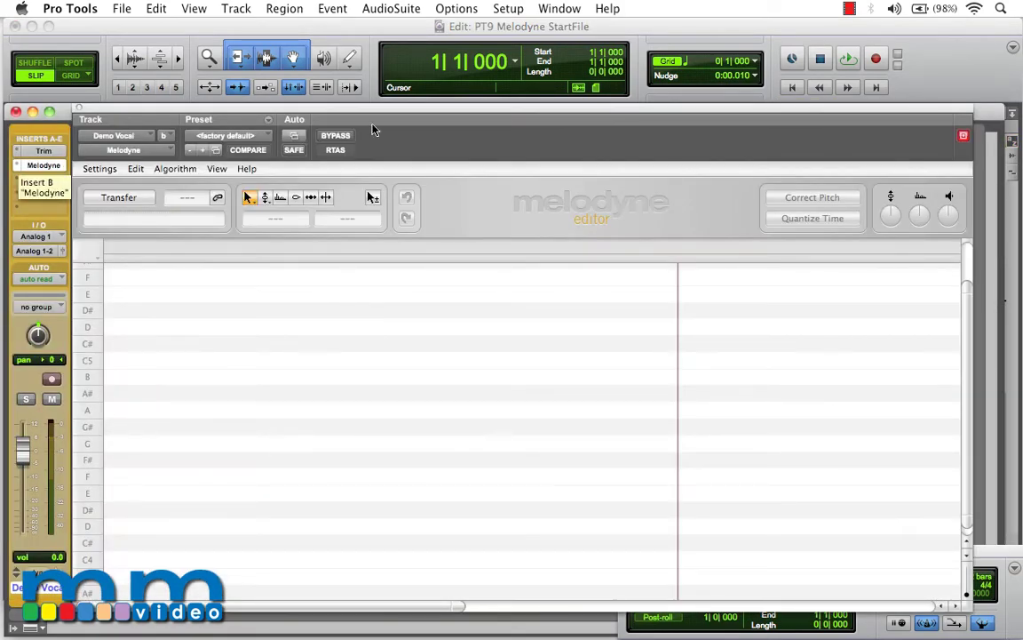
{"action": "key", "text": "super+equal"}
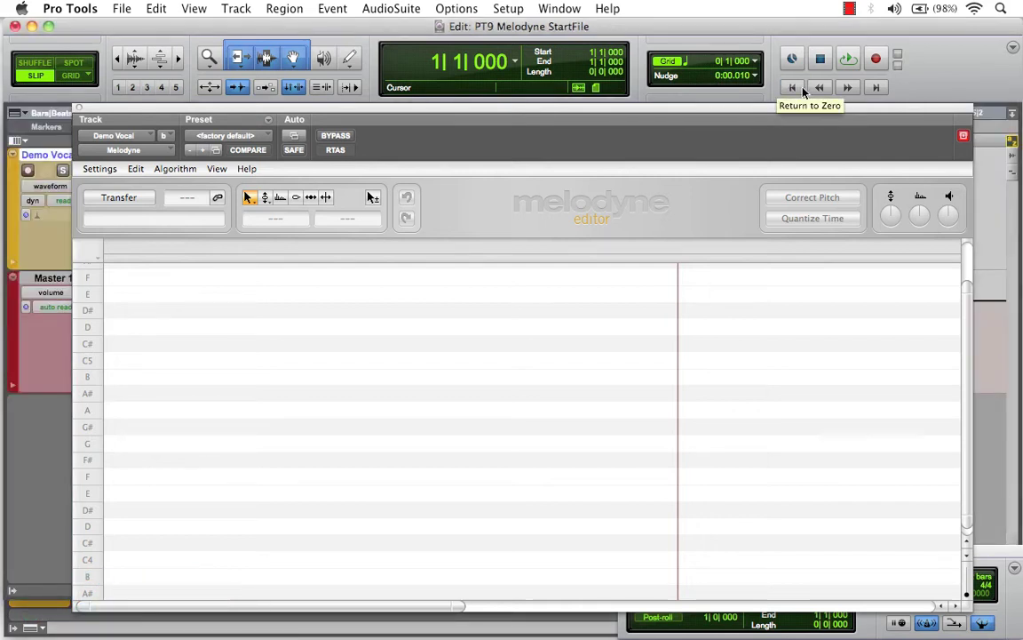
{"action": "left_click", "coordinate": [138, 199]}
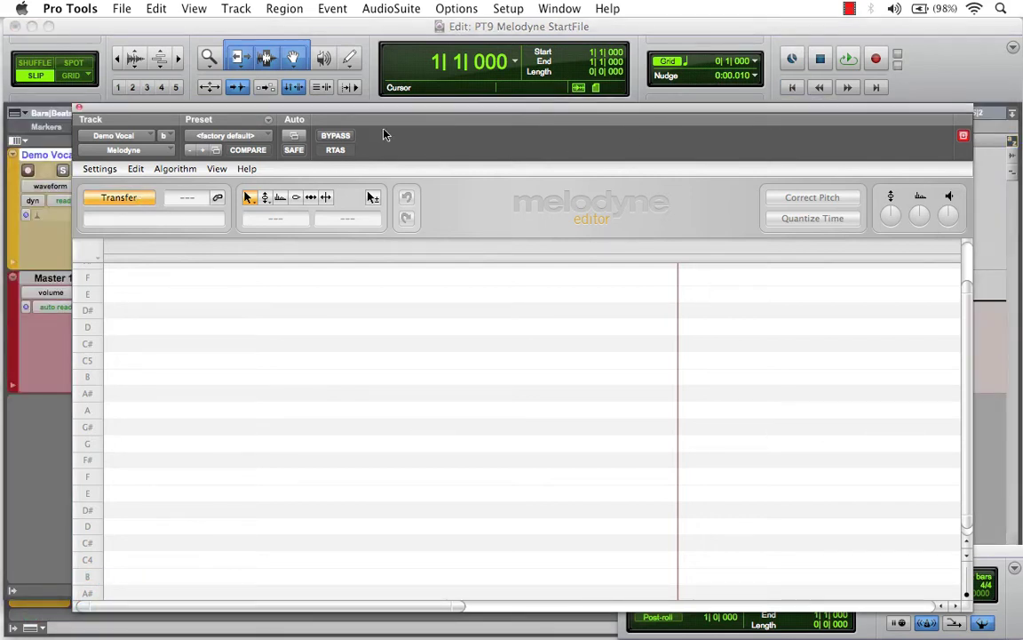
{"action": "left_click", "coordinate": [846, 59]}
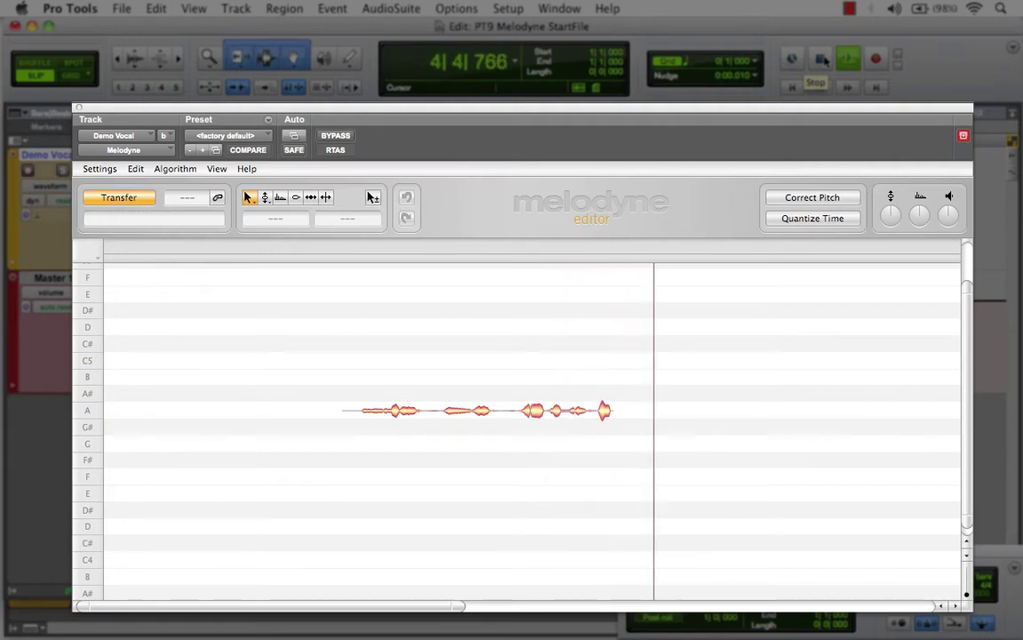
{"action": "key", "text": "space"}
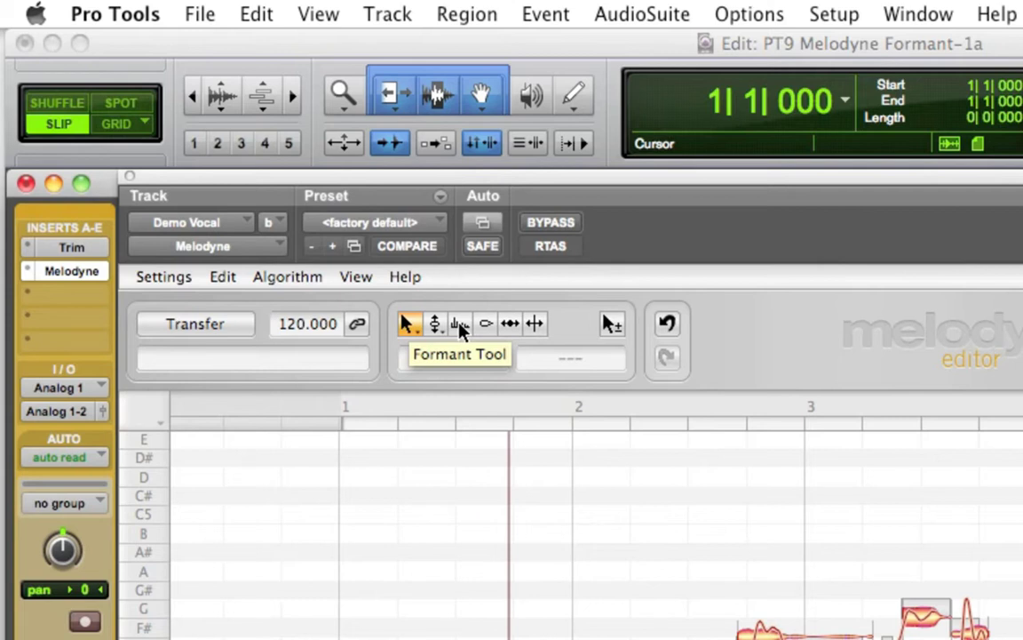
Step: Choose Melodyne's Formant Tool from the note grid's right-click tool menu
{"action": "right_click", "coordinate": [392, 564]}
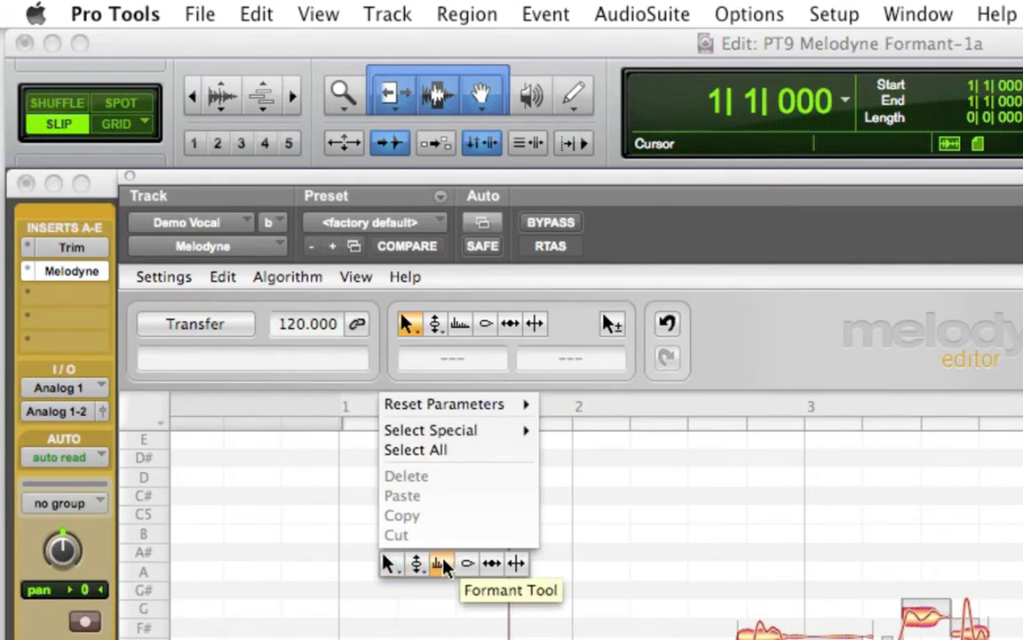
{"action": "left_click", "coordinate": [442, 563]}
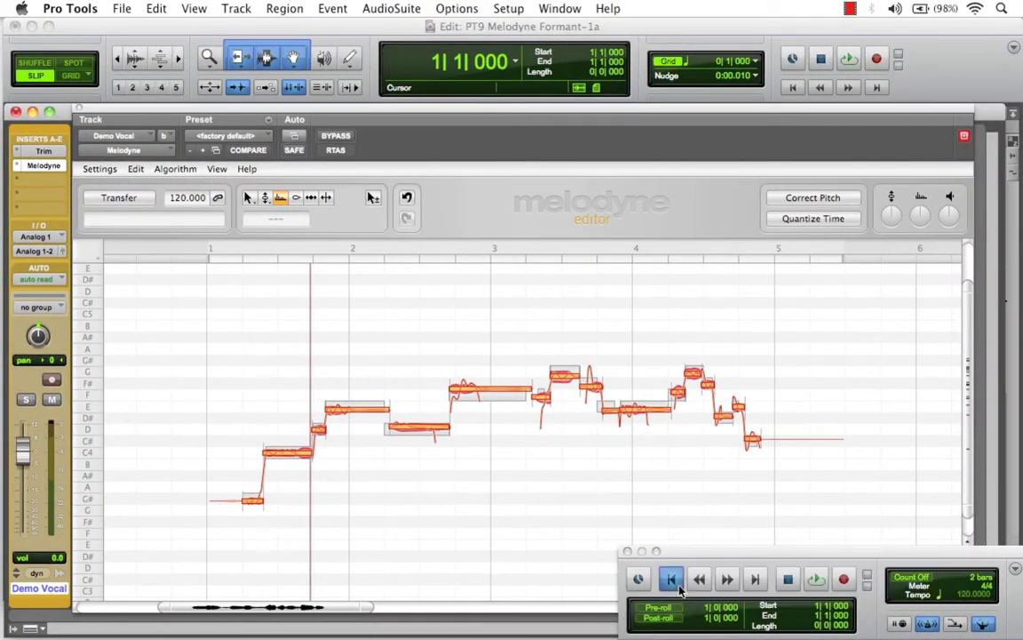
{"action": "left_click", "coordinate": [822, 582]}
{"action": "left_click_drag", "start_coordinate": [203, 533], "coordinate": [823, 313]}
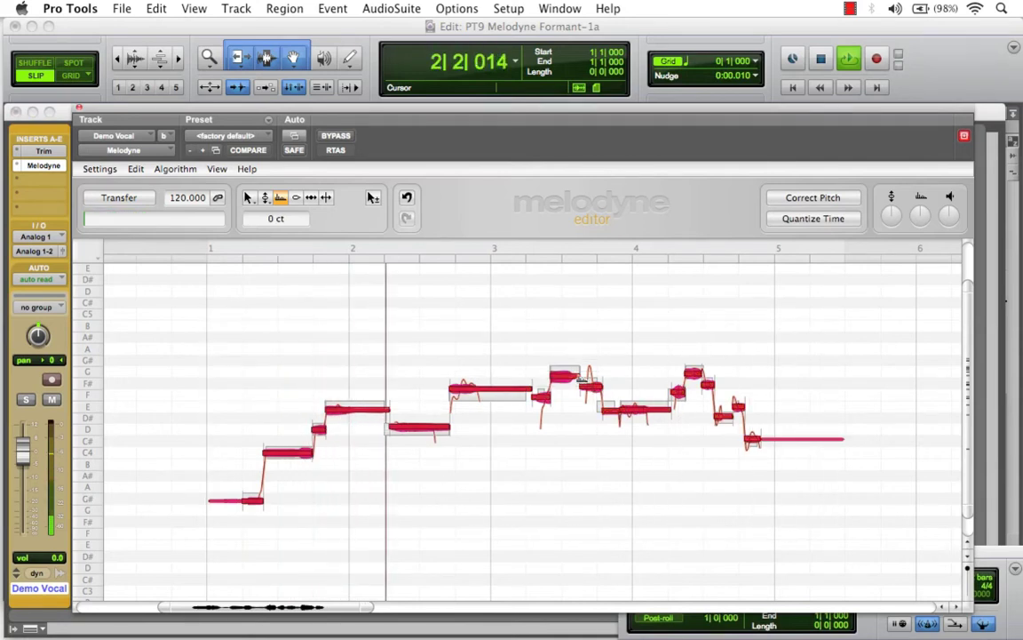
{"action": "left_click_drag", "start_coordinate": [566, 376], "coordinate": [569, 306]}
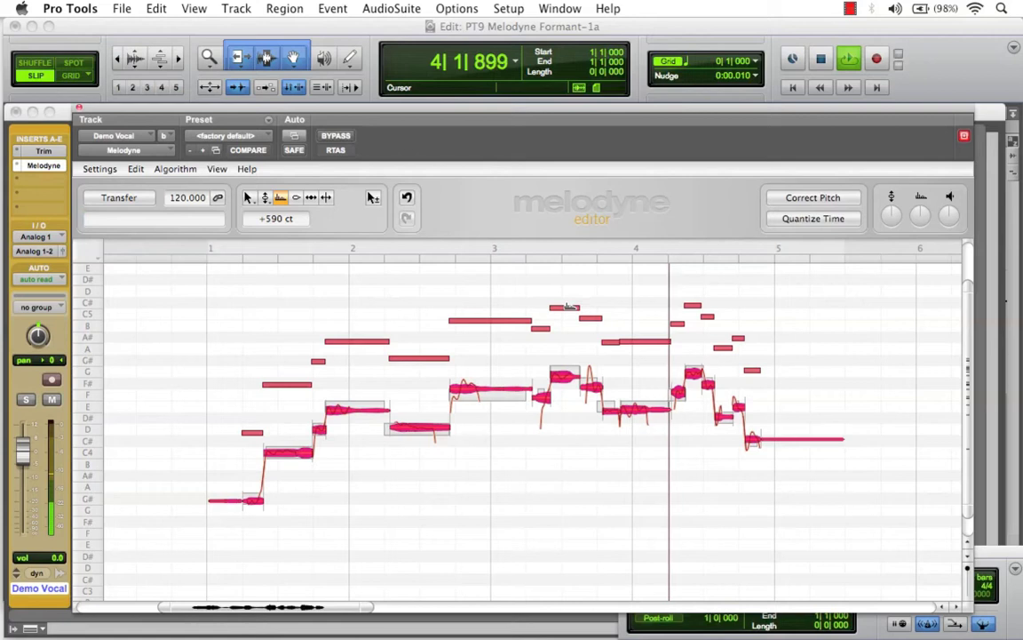
{"action": "left_click_drag", "start_coordinate": [569, 306], "coordinate": [565, 383]}
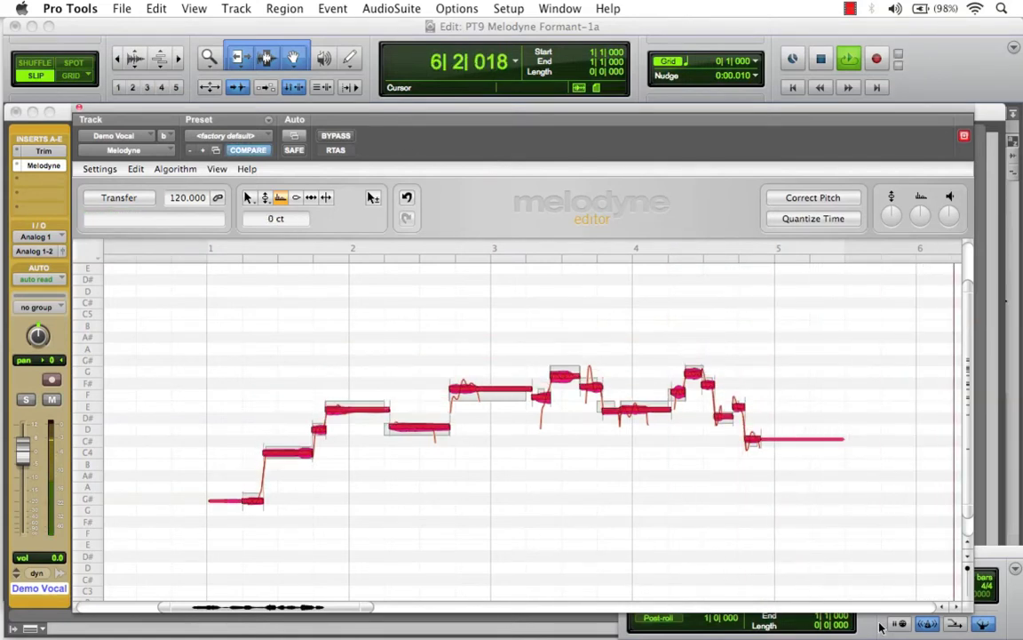
{"action": "key", "text": "super+1"}
{"action": "left_click", "coordinate": [789, 583]}
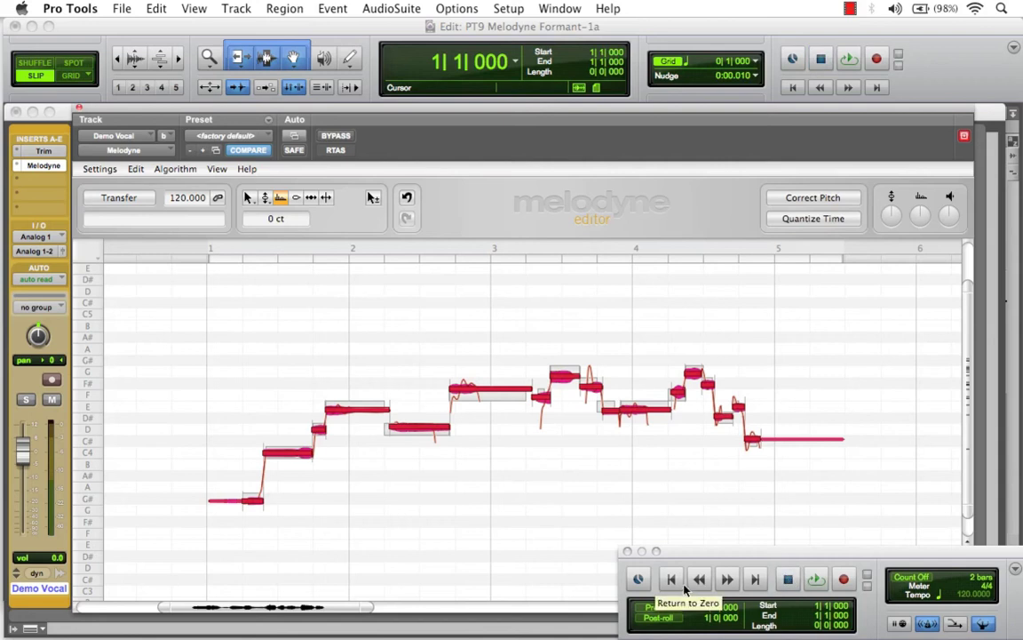
{"action": "key", "text": "super+1"}
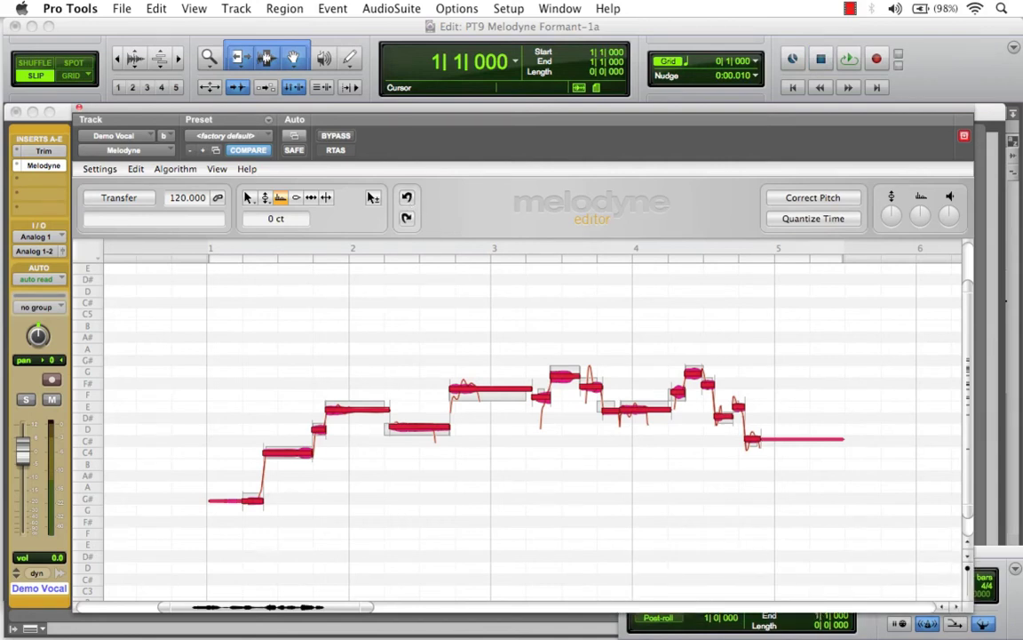
{"action": "key", "text": "super+1"}
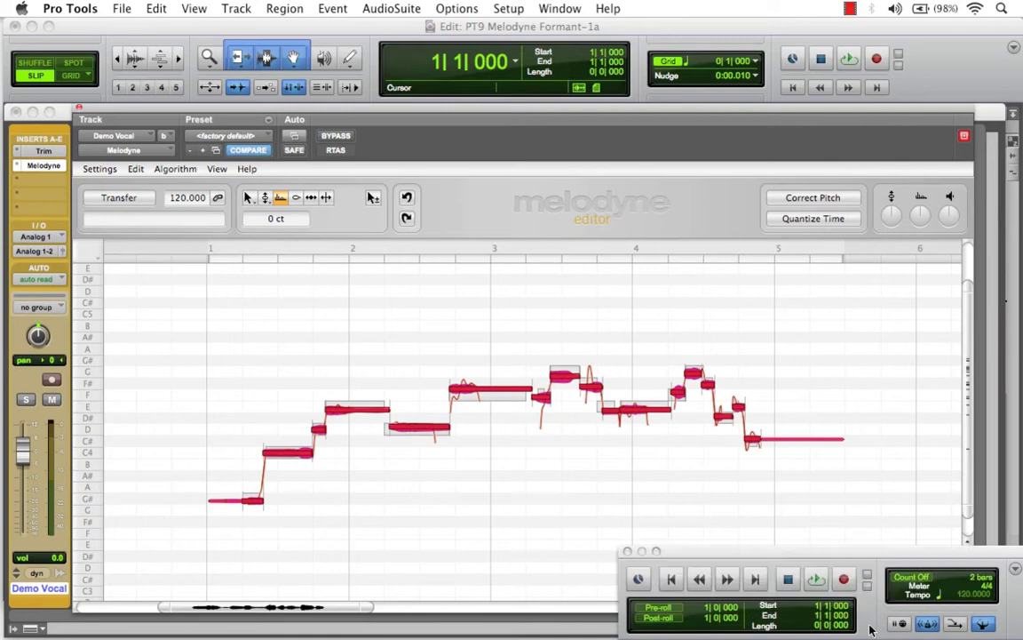
{"action": "left_click", "coordinate": [817, 579]}
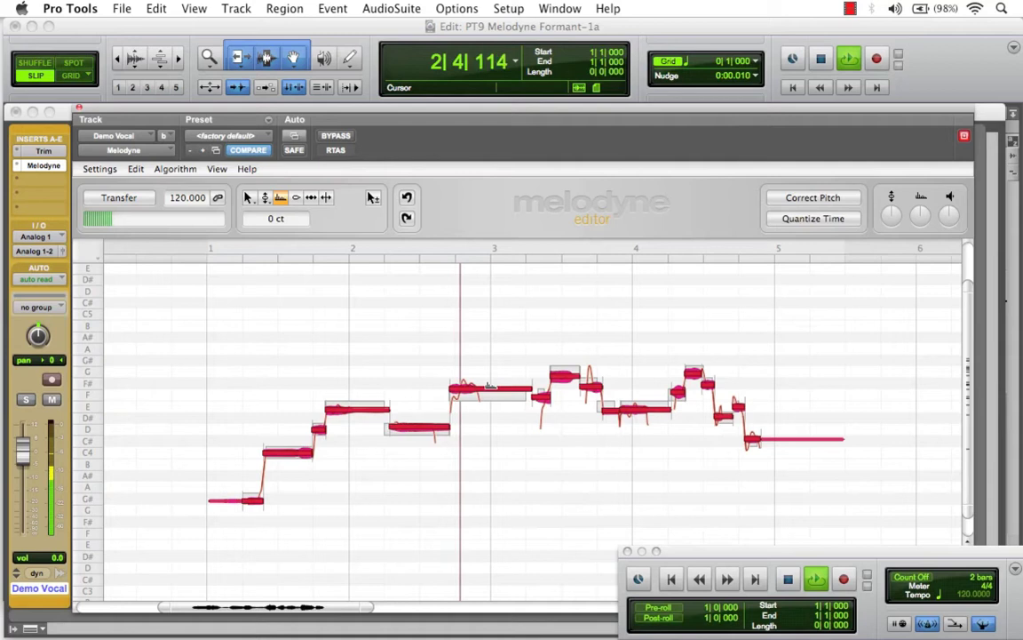
{"action": "left_click", "coordinate": [489, 390]}
{"action": "left_click_drag", "start_coordinate": [488, 390], "coordinate": [486, 447]}
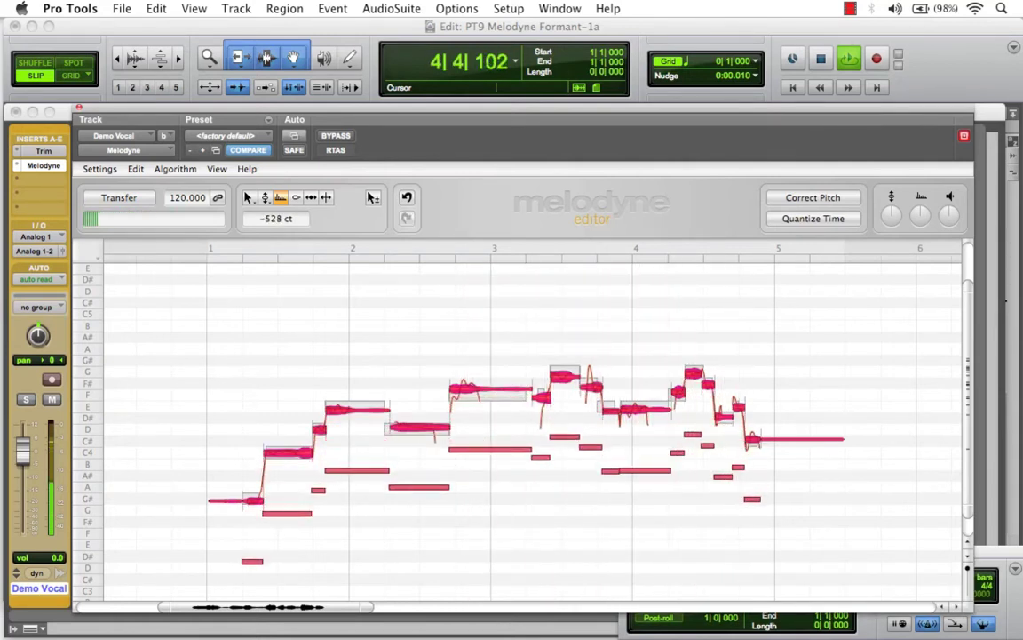
{"action": "left_click", "coordinate": [875, 631]}
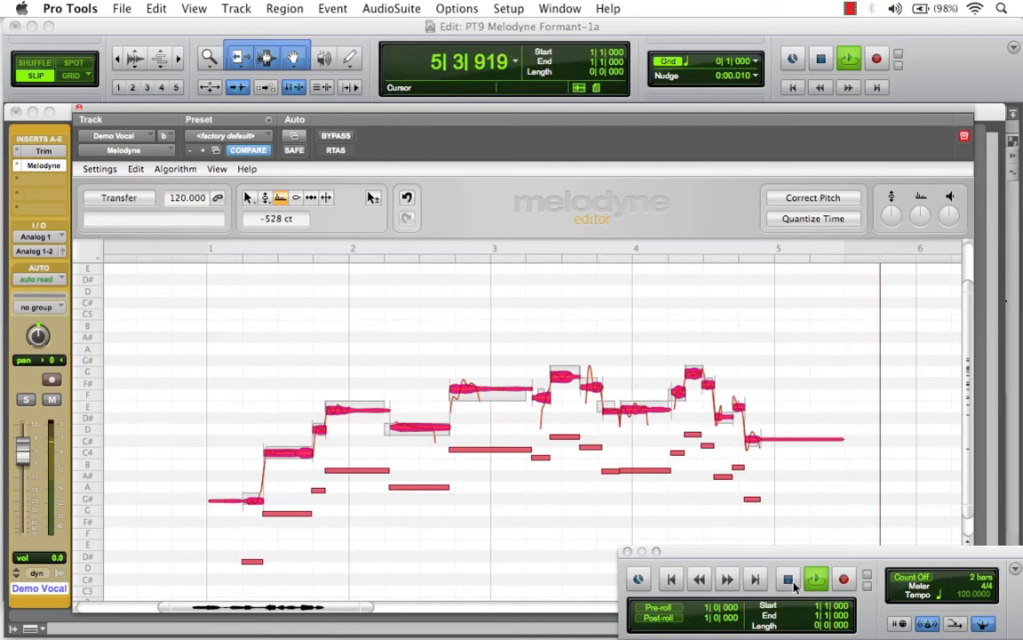
{"action": "left_click", "coordinate": [792, 582]}
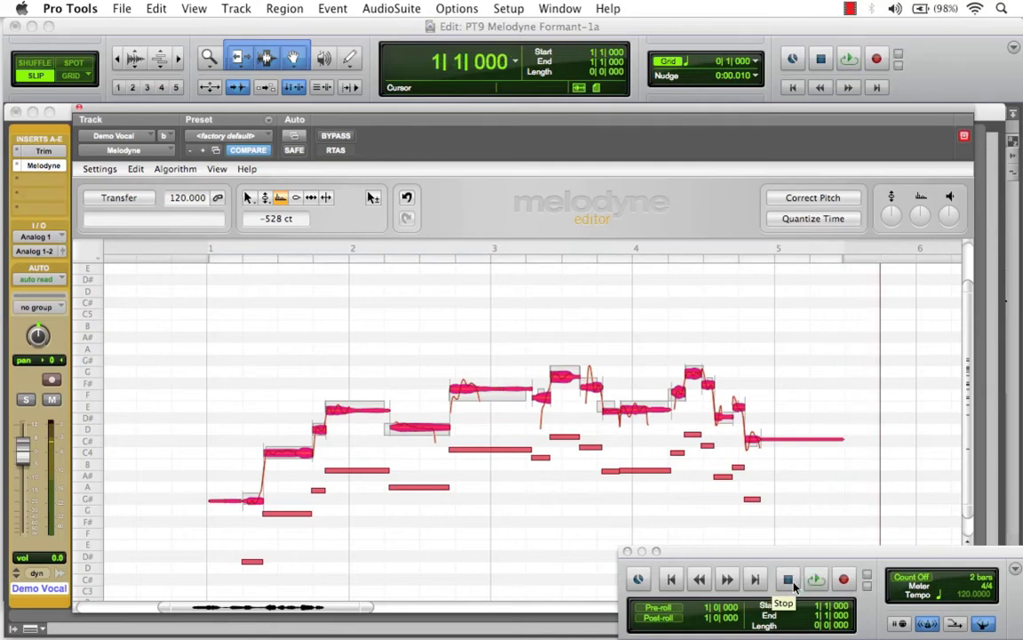
{"action": "left_click", "coordinate": [406, 198]}
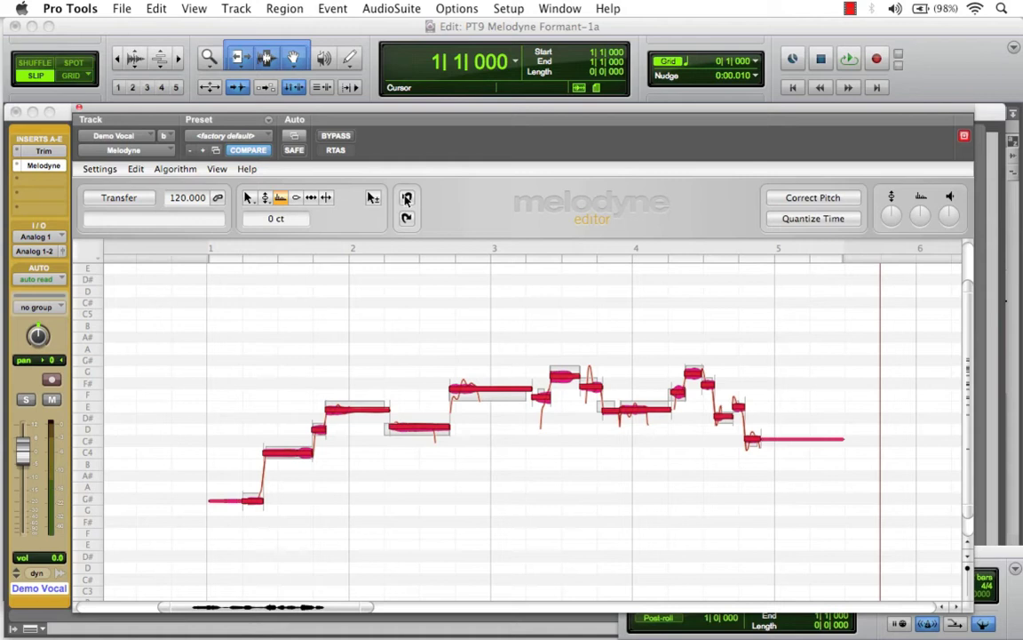
{"action": "left_click", "coordinate": [389, 465]}
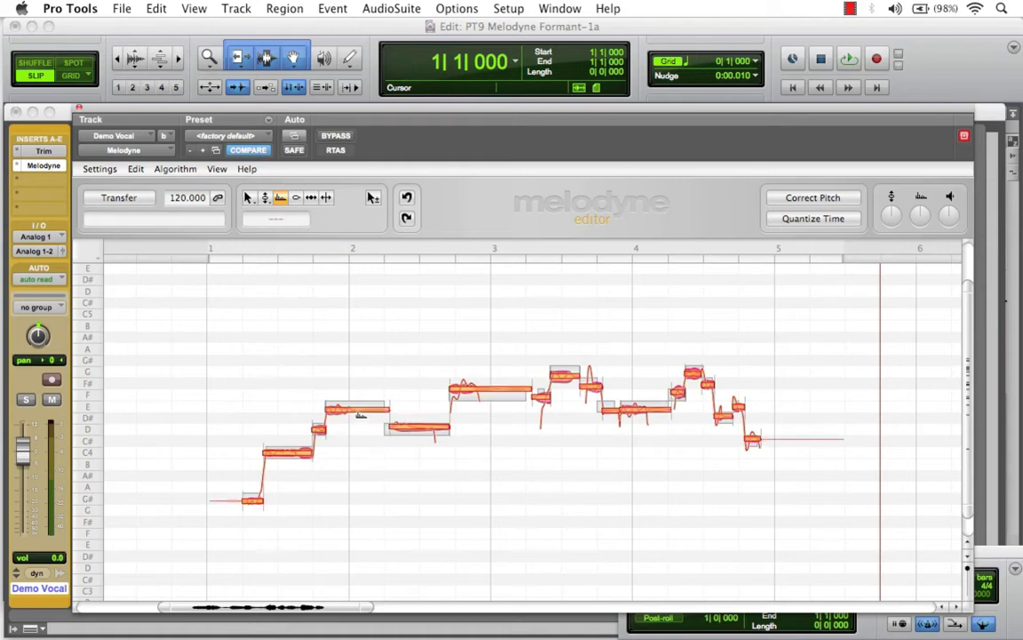
Step: Drag six note formants between bars 2 and 5 alternately up and down
{"action": "left_click_drag", "start_coordinate": [356, 411], "coordinate": [355, 361]}
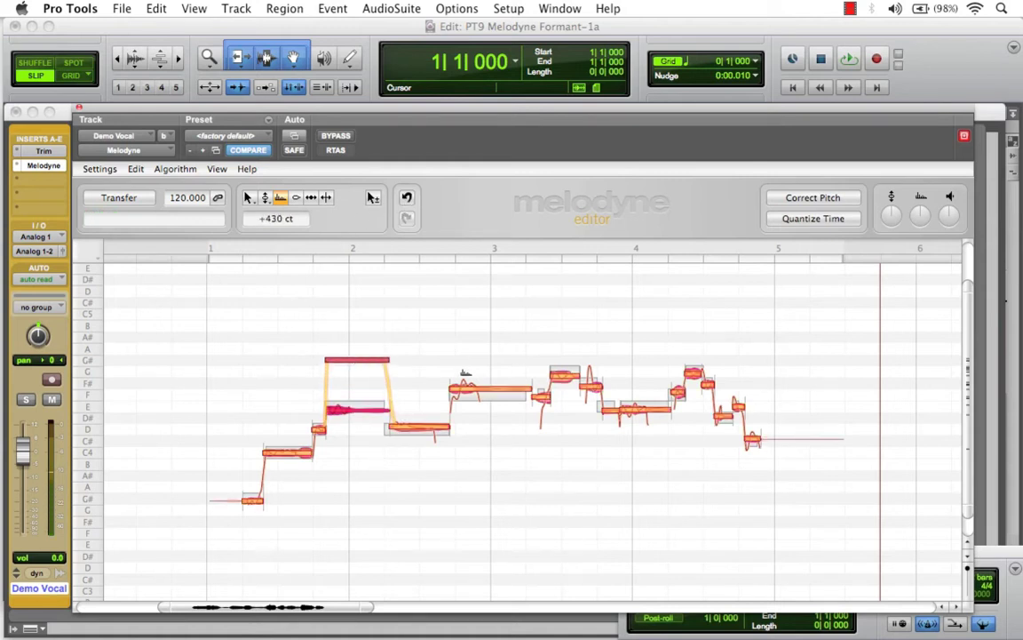
{"action": "left_click_drag", "start_coordinate": [464, 385], "coordinate": [465, 470]}
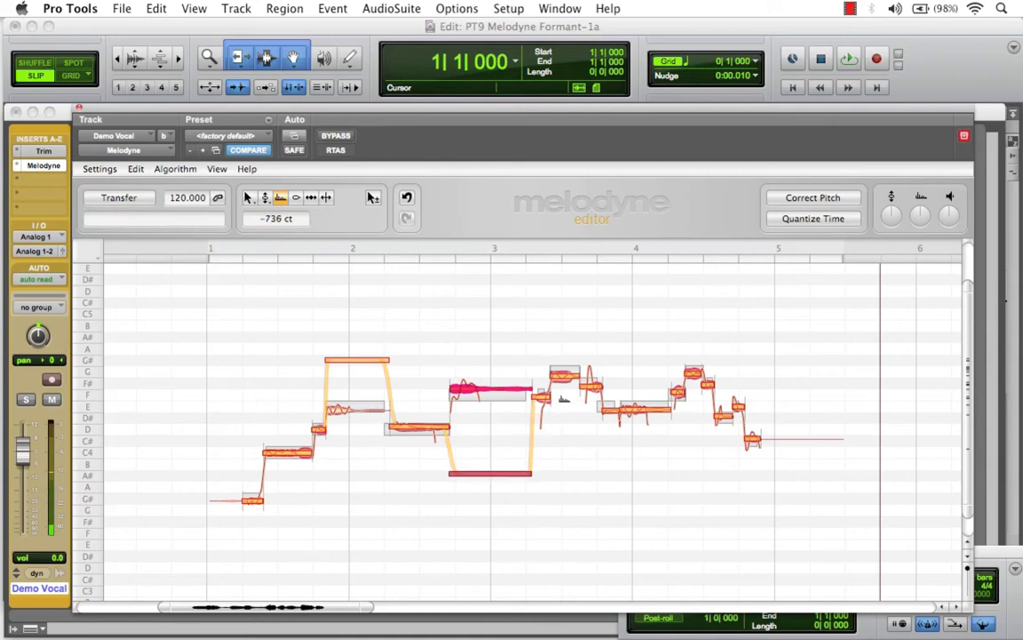
{"action": "left_click_drag", "start_coordinate": [566, 365], "coordinate": [566, 301]}
{"action": "left_click_drag", "start_coordinate": [645, 411], "coordinate": [645, 481]}
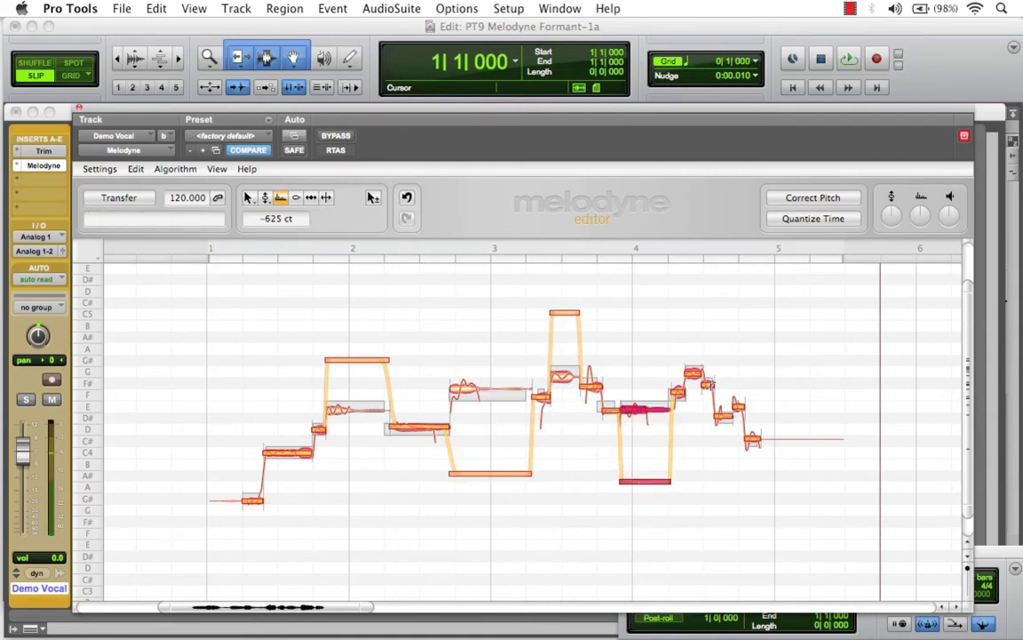
{"action": "left_click_drag", "start_coordinate": [708, 383], "coordinate": [708, 327]}
{"action": "left_click_drag", "start_coordinate": [753, 437], "coordinate": [752, 495]}
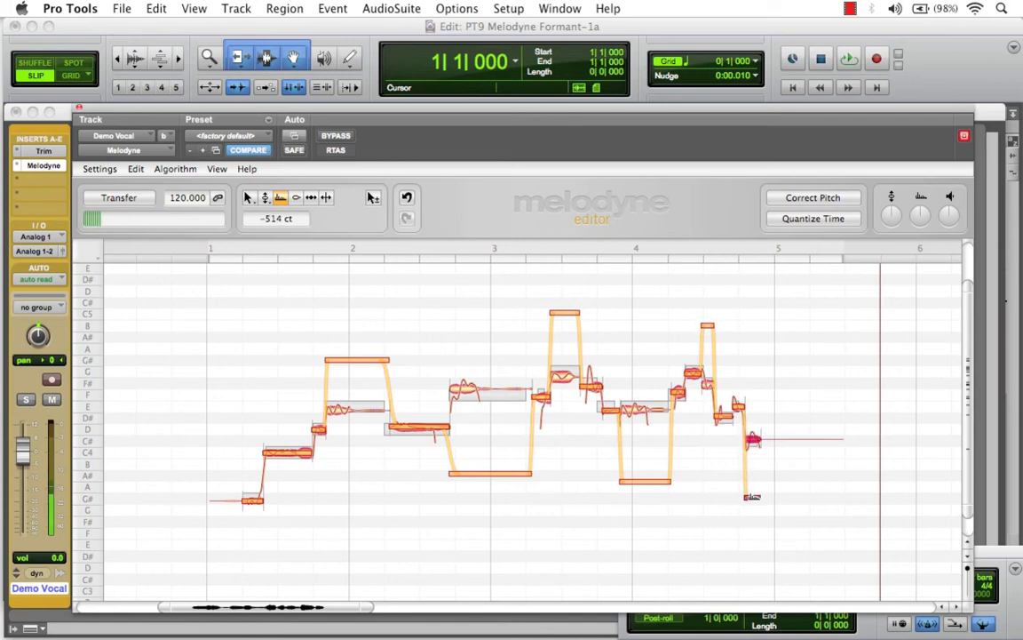
Step: Play back the formant-edited vocal from the Transport, stop, and undo the formant edits
{"action": "left_click", "coordinate": [871, 628]}
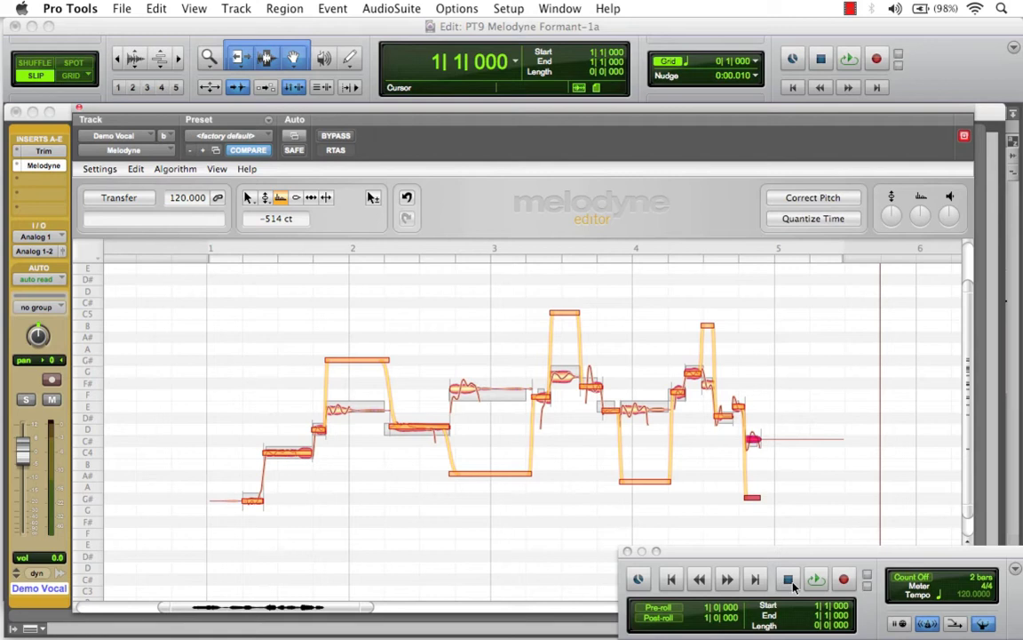
{"action": "left_click", "coordinate": [822, 585]}
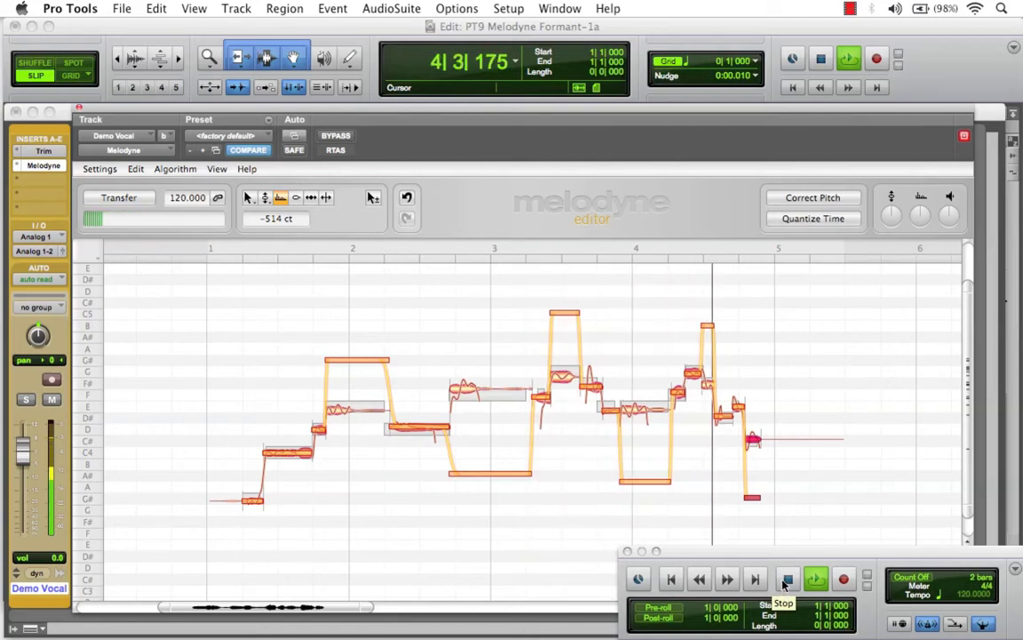
{"action": "left_click", "coordinate": [786, 581]}
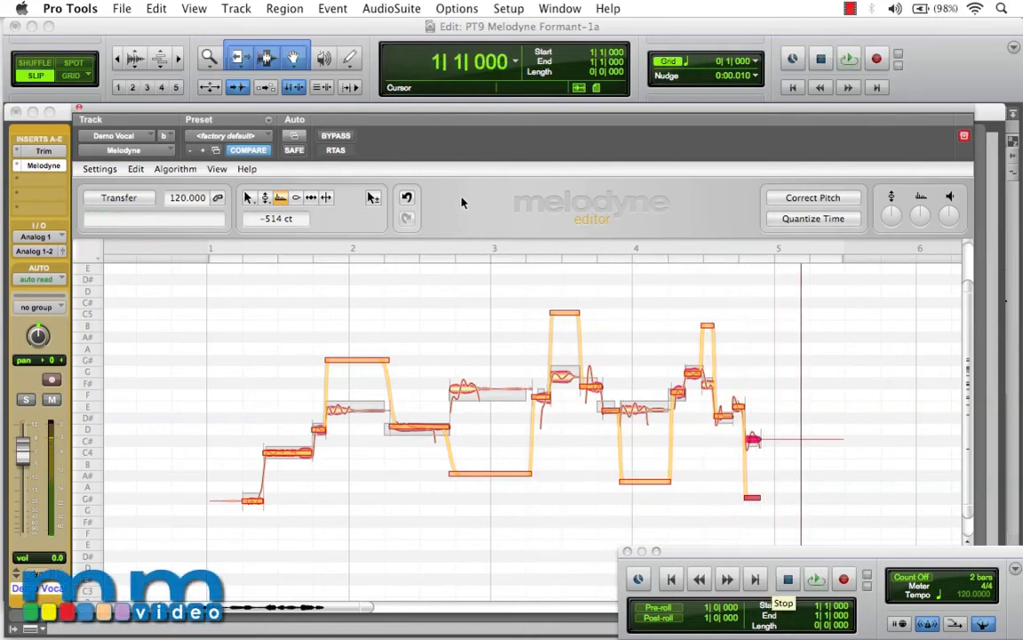
{"action": "left_click", "coordinate": [406, 197]}
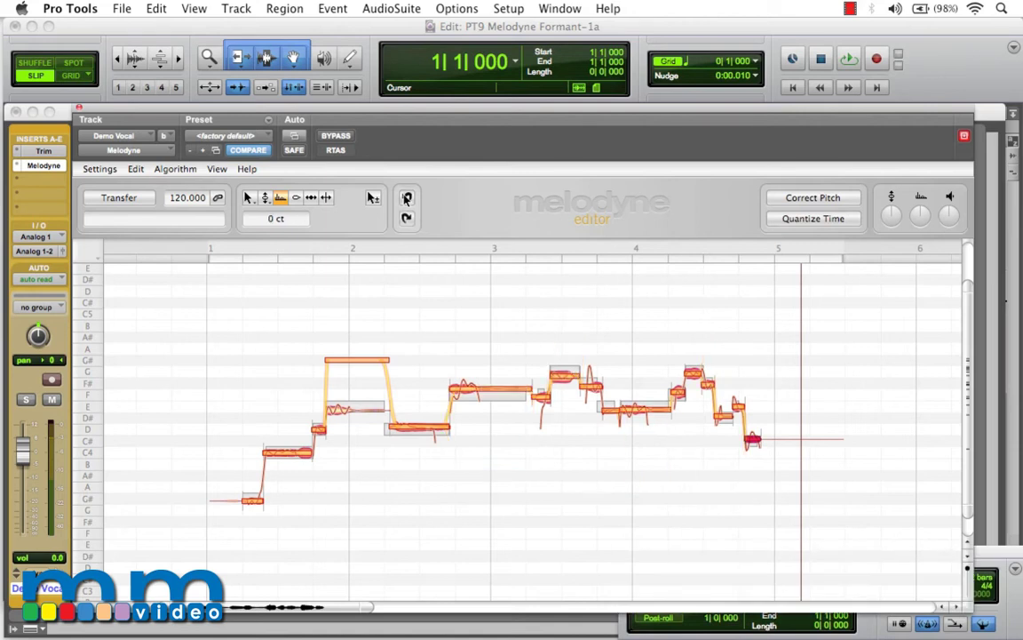
{"action": "left_click", "coordinate": [847, 414]}
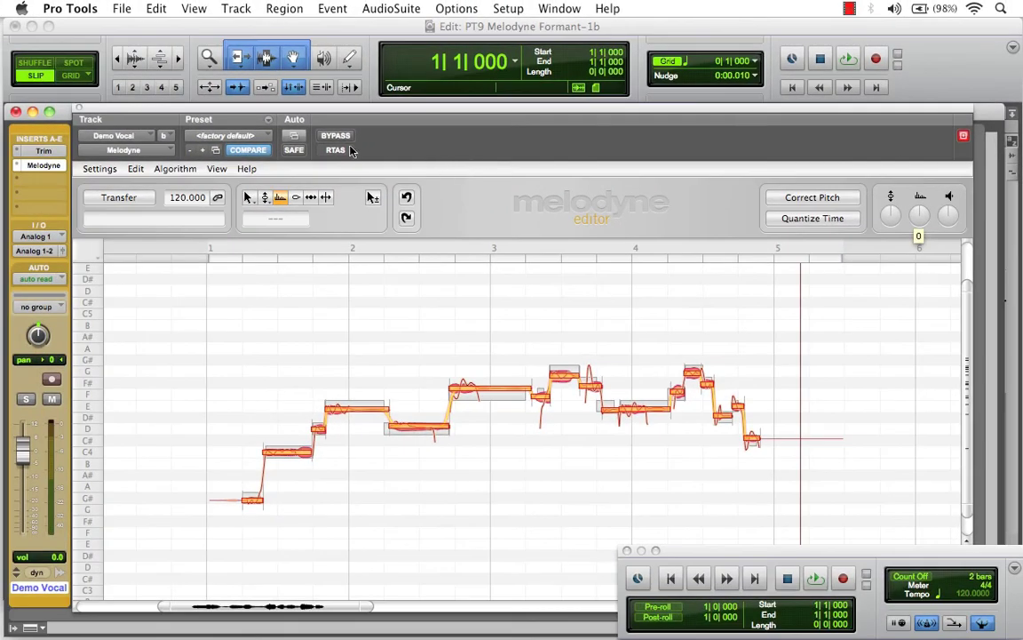
Step: Add Melodyne's Formant parameter to the plug-in automation list and confirm with OK
{"action": "left_click", "coordinate": [297, 136]}
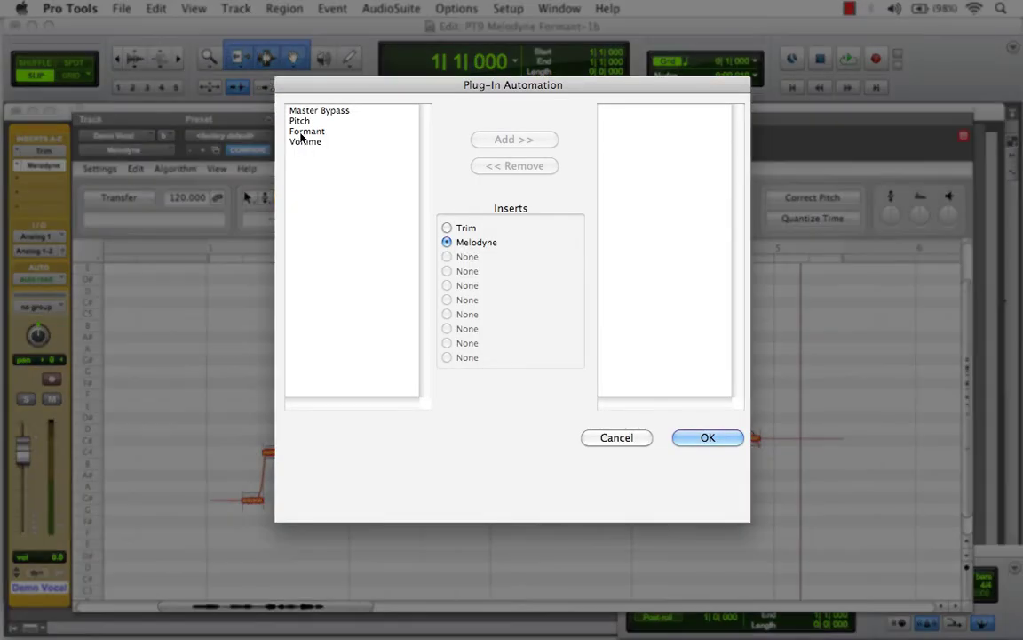
{"action": "left_click", "coordinate": [303, 133]}
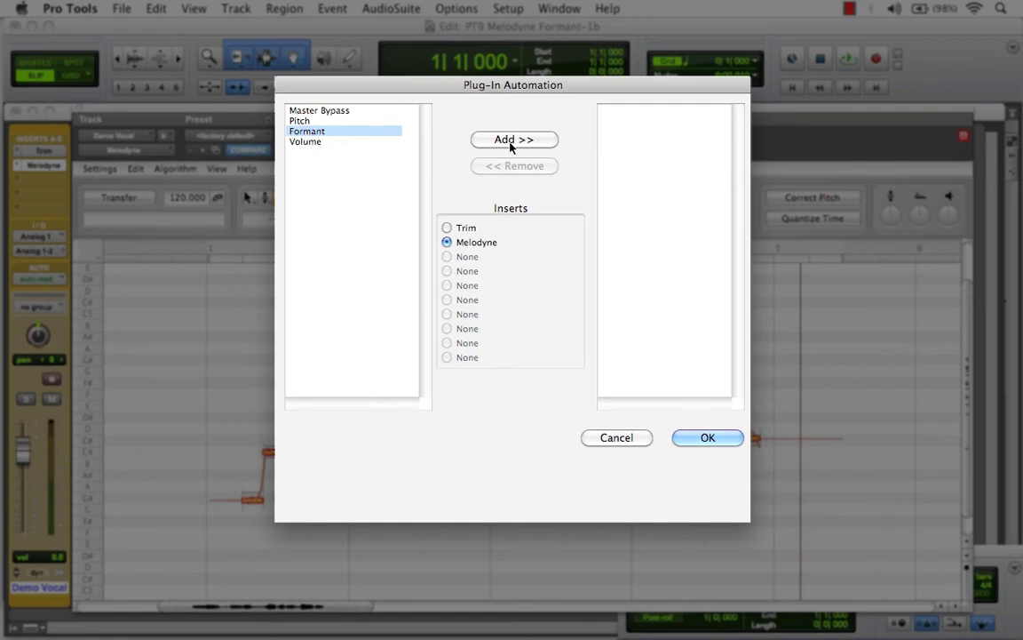
{"action": "left_click", "coordinate": [520, 143]}
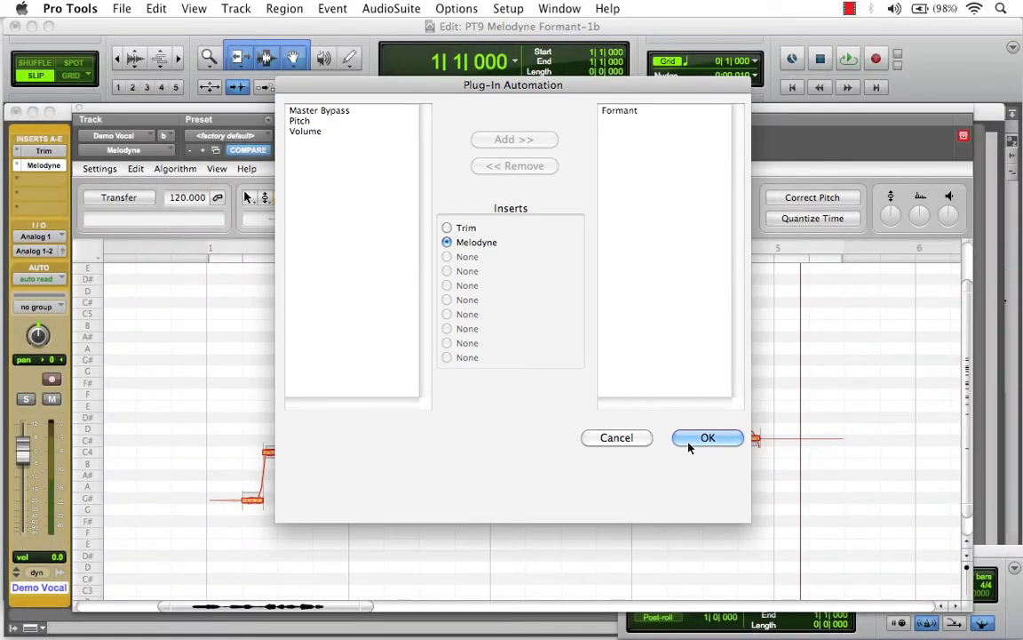
{"action": "left_click", "coordinate": [706, 438]}
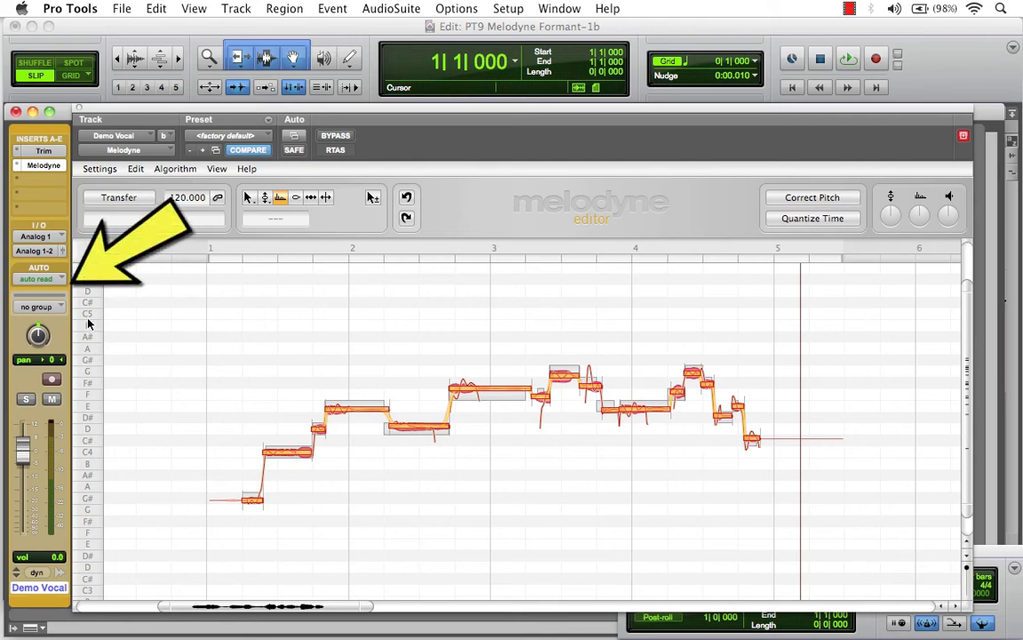
Step: Put Demo Vocal in touch mode, record a Formant knob sweep during playback, then close Melodyne
{"action": "left_click", "coordinate": [62, 280]}
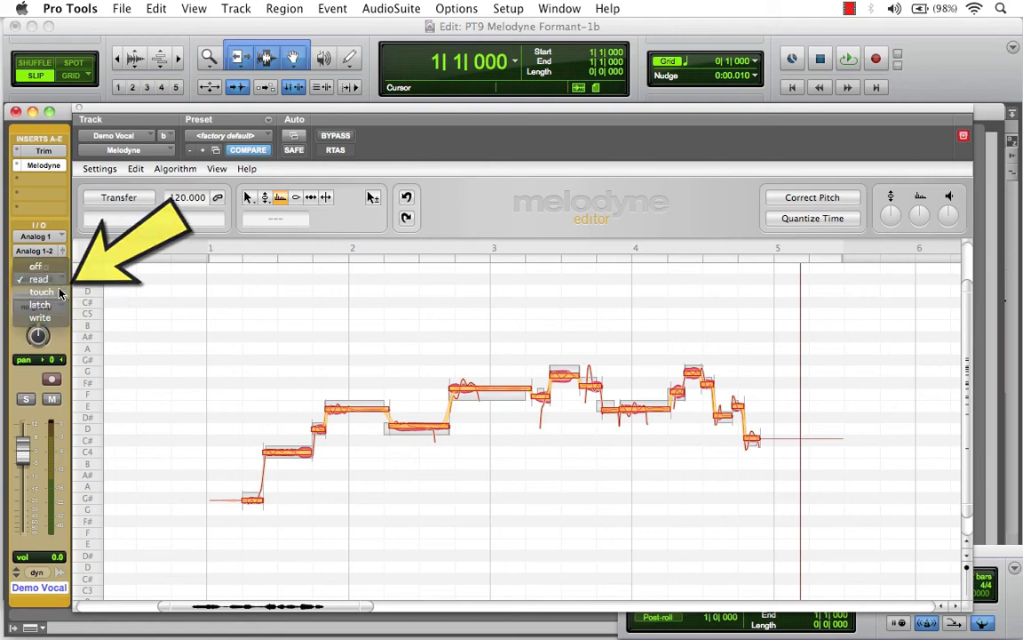
{"action": "left_click", "coordinate": [60, 292]}
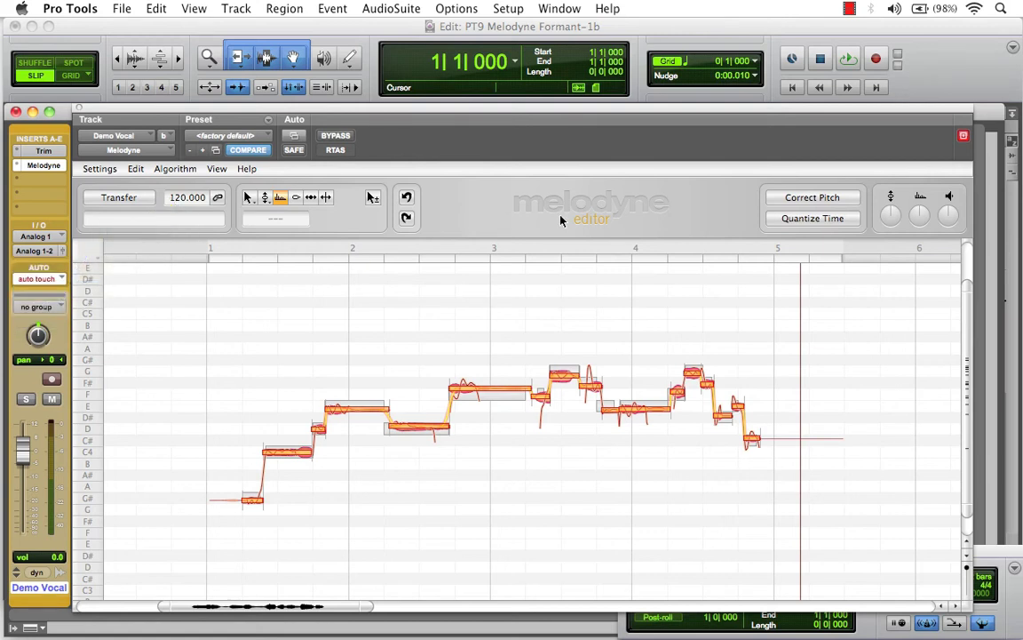
{"action": "left_click", "coordinate": [866, 629]}
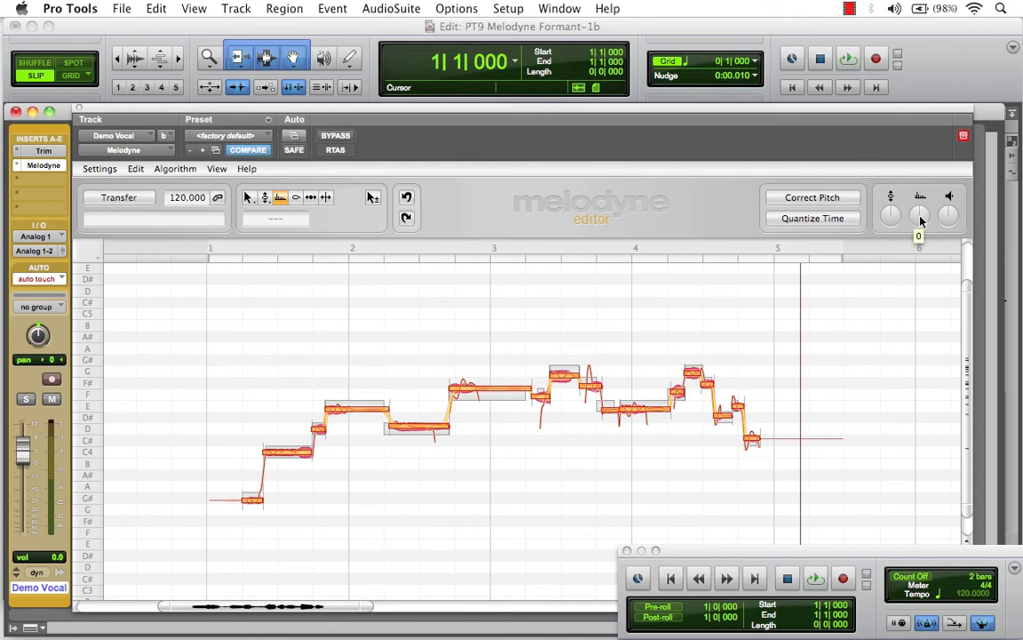
{"action": "left_click", "coordinate": [849, 59]}
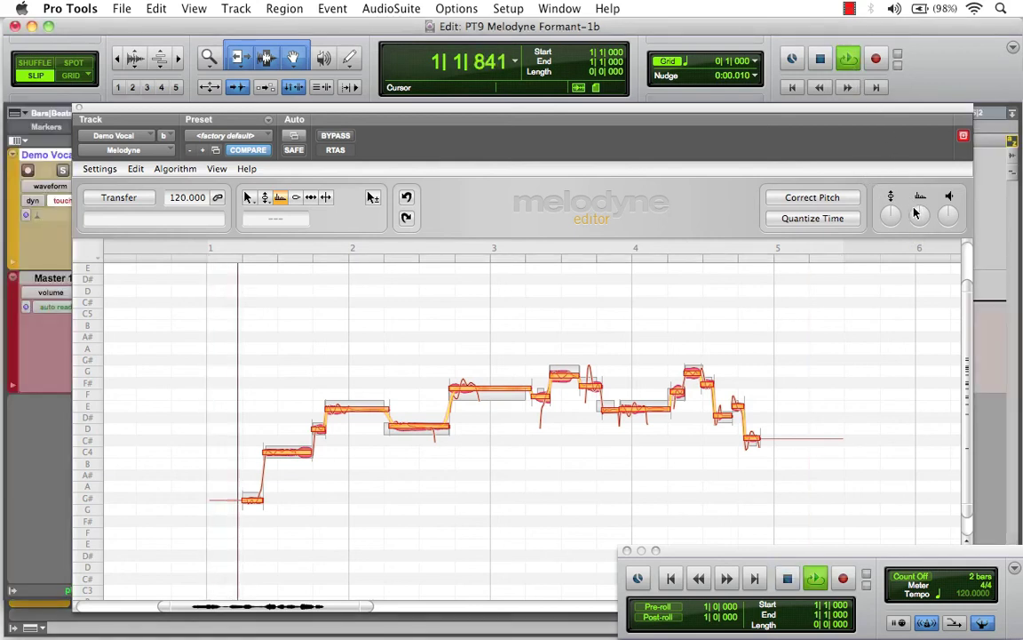
{"action": "mouse_move", "coordinate": [915, 206]}
{"action": "mouse_move", "coordinate": [916, 206]}
{"action": "left_mouse_down"}
{"action": "mouse_move", "coordinate": [917, 194]}
{"action": "mouse_move", "coordinate": [925, 248]}
{"action": "mouse_move", "coordinate": [916, 237]}
{"action": "mouse_move", "coordinate": [923, 204]}
{"action": "left_mouse_up"}
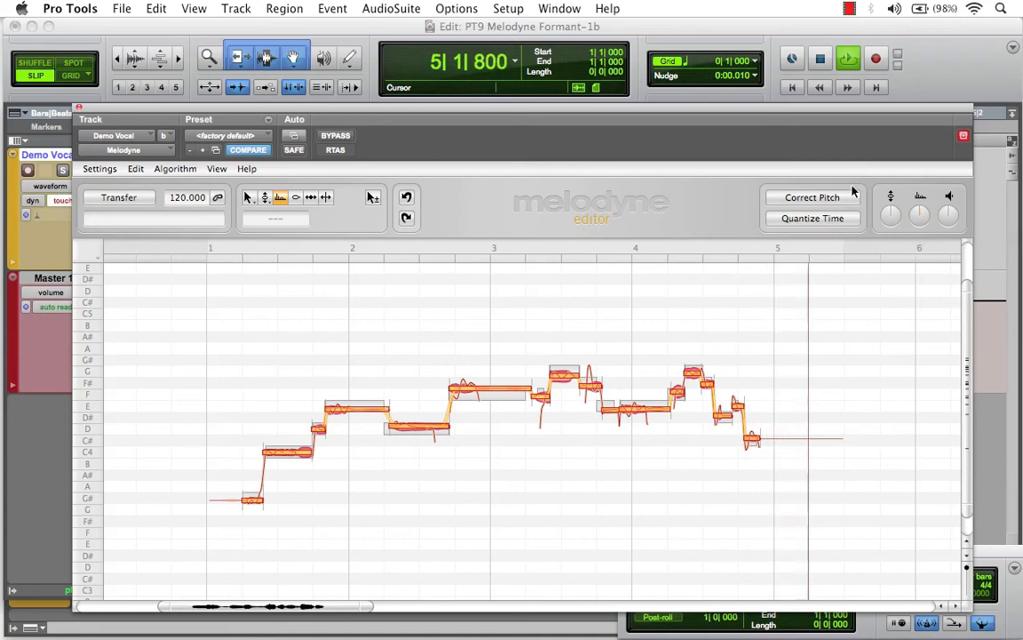
{"action": "left_click", "coordinate": [822, 60]}
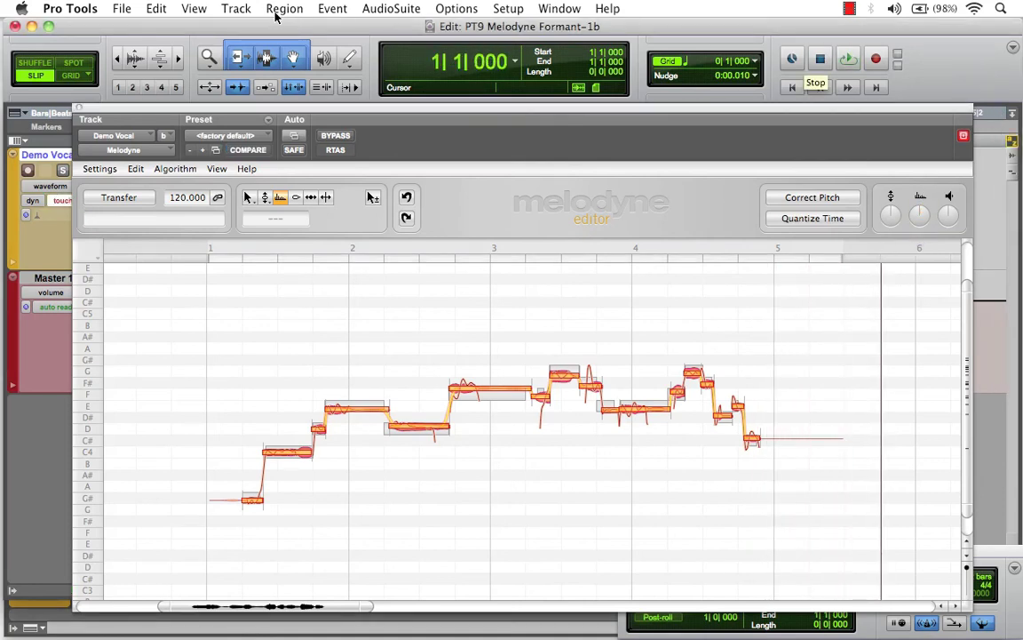
{"action": "left_click", "coordinate": [79, 111]}
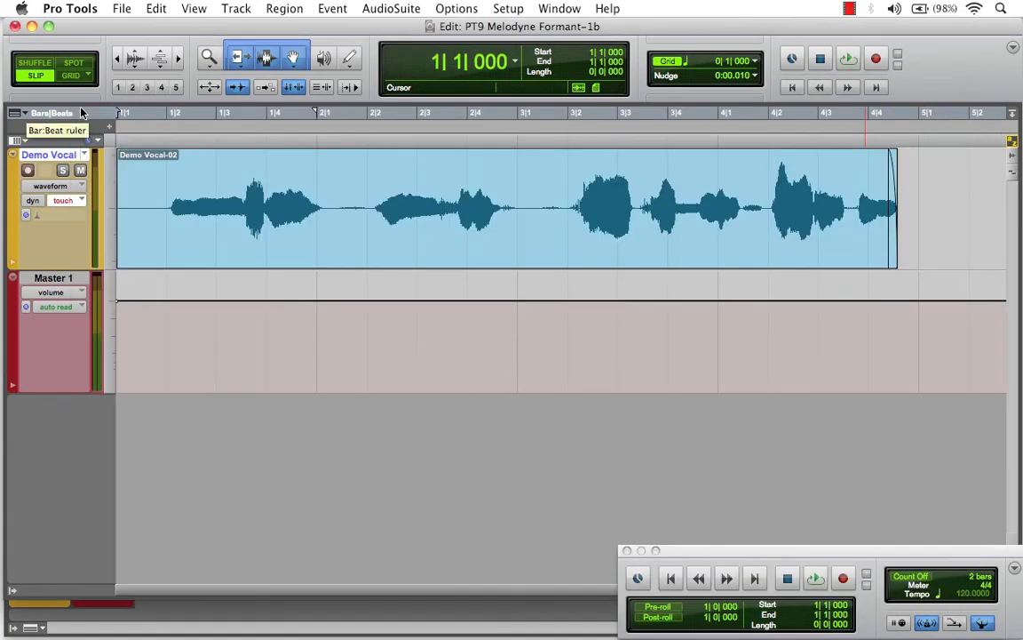
Step: Show the (fx b) Melodyne > Formant automation lane on Demo Vocal and play it back
{"action": "left_click", "coordinate": [59, 185]}
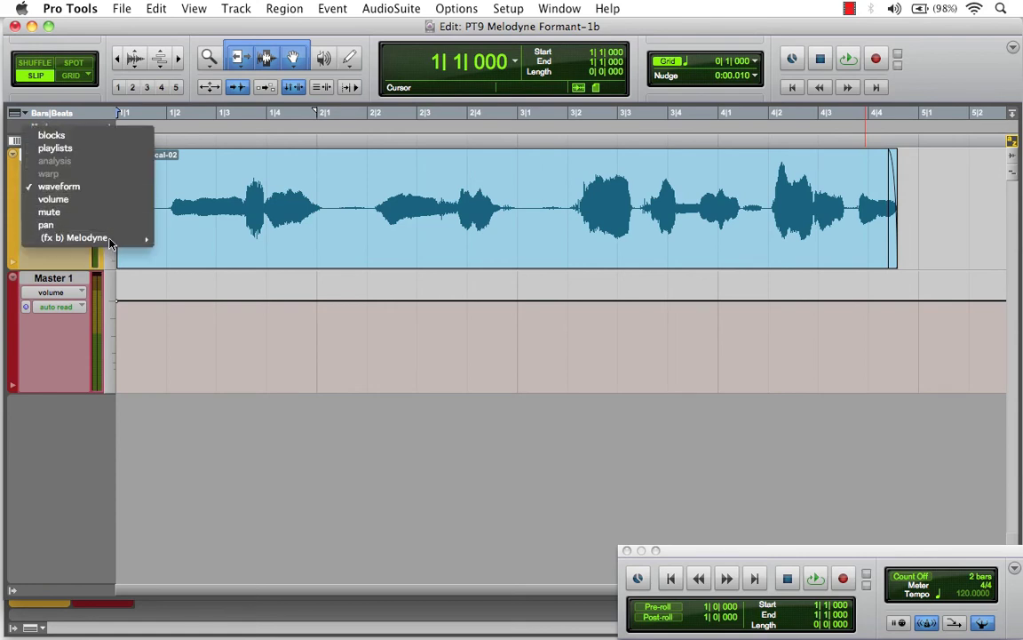
{"action": "mouse_move", "coordinate": [109, 238]}
{"action": "left_click", "coordinate": [182, 236]}
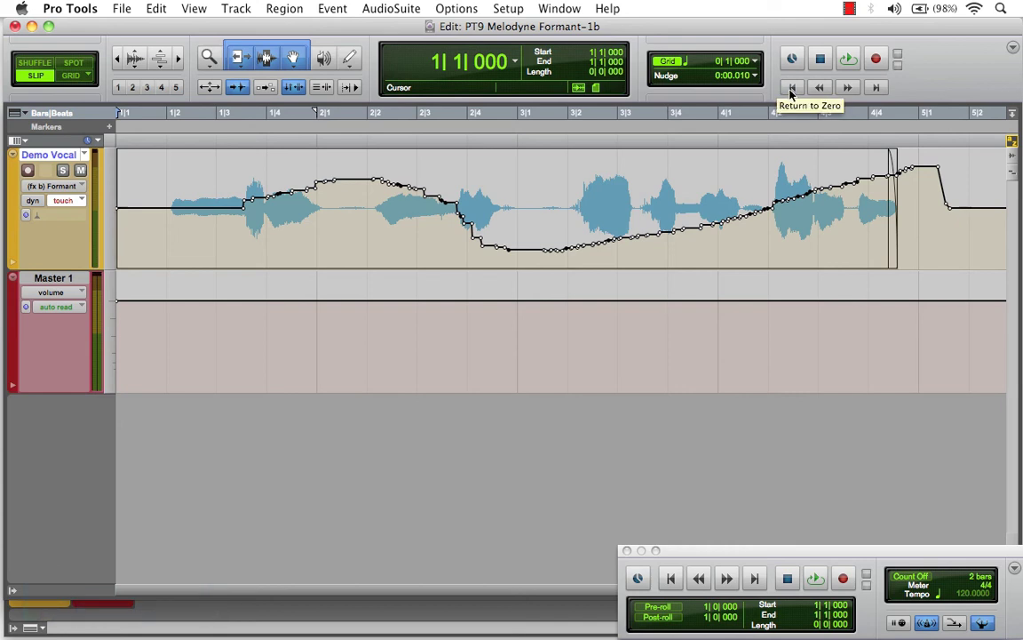
{"action": "left_click", "coordinate": [847, 60]}
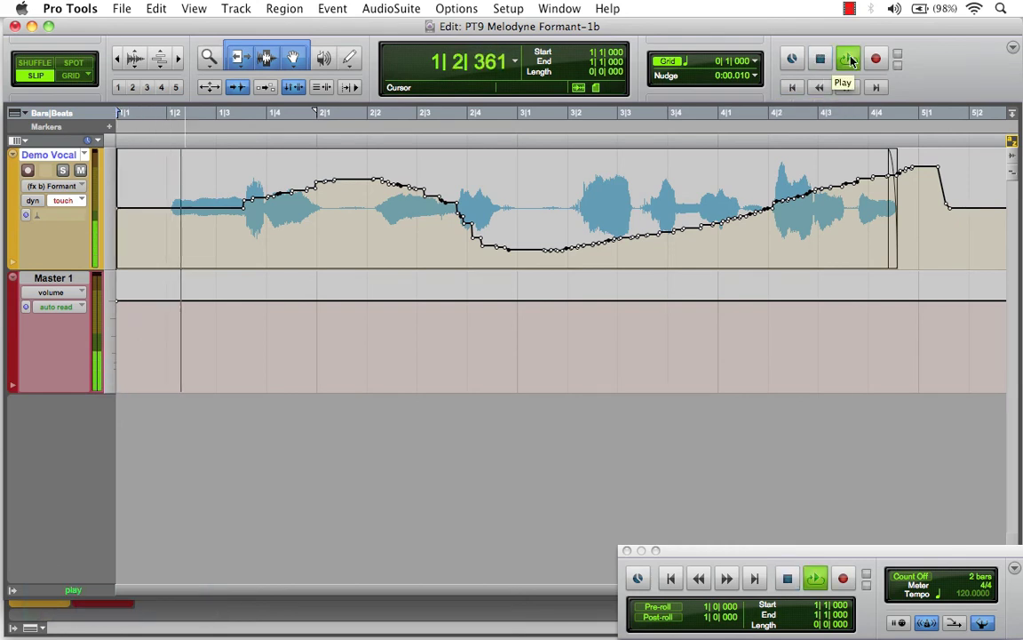